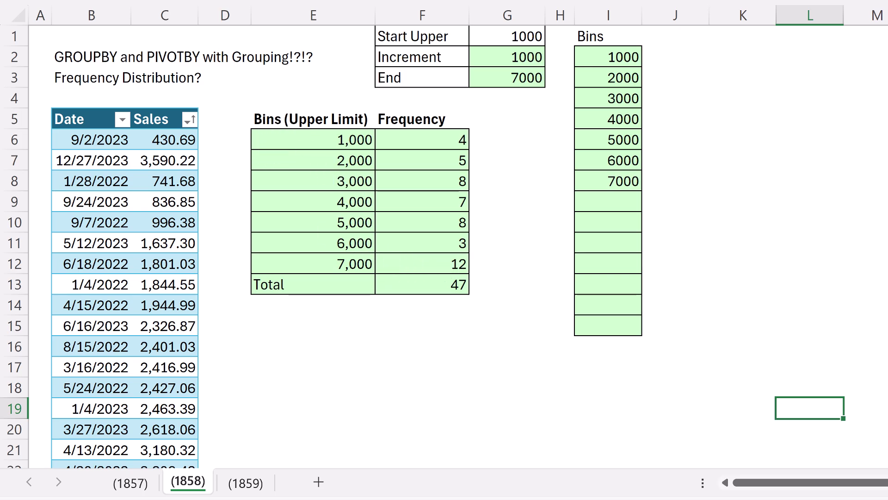
Change the Increment value in G2 to 500.
click(503, 54)
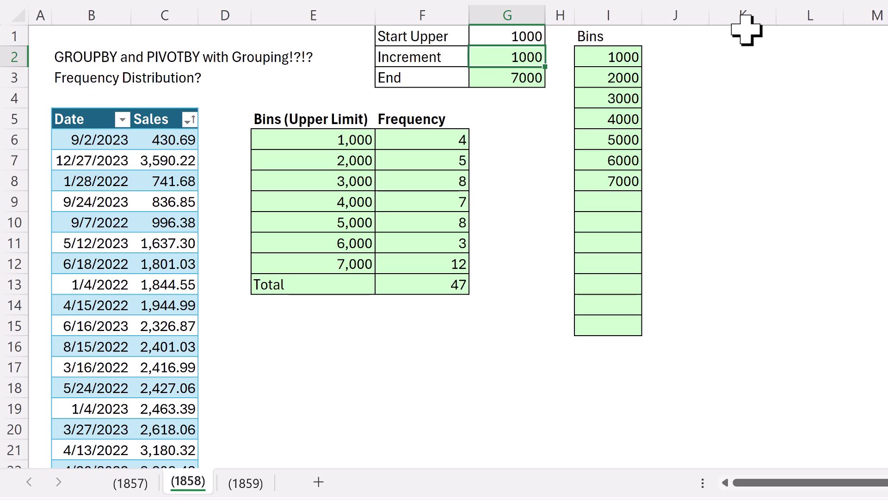
text(5)
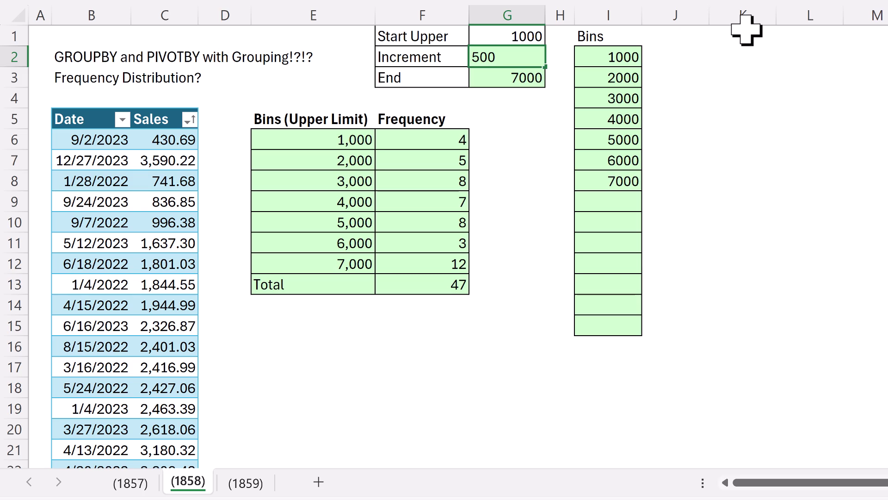
key(ctrl+Return)
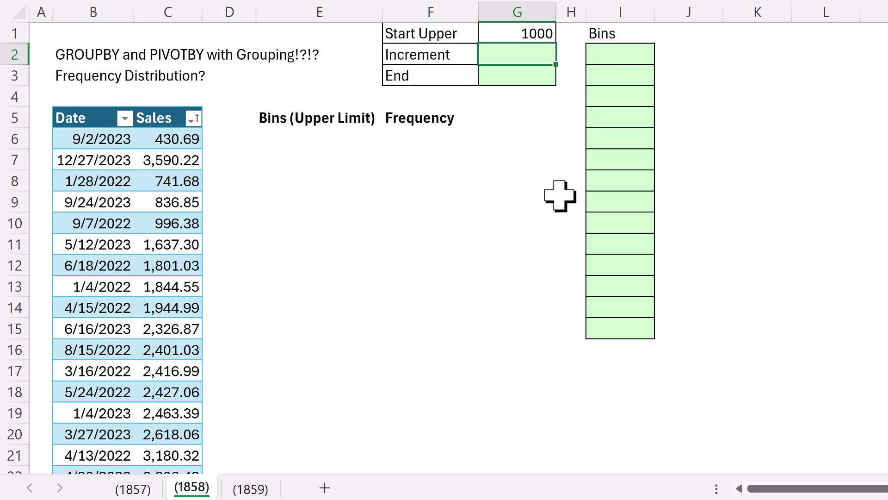
Set Increment G2 to =G1 and End G3 to the MAX of the Sales column.
key(Up)
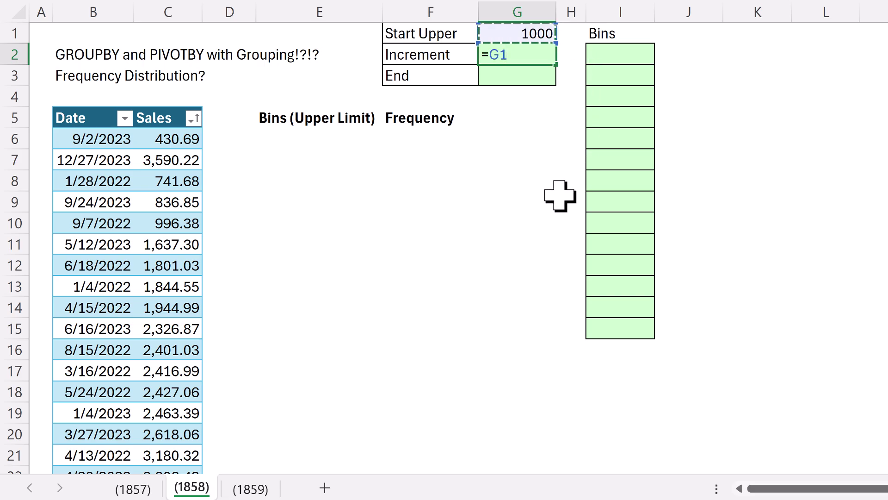
key(Return)
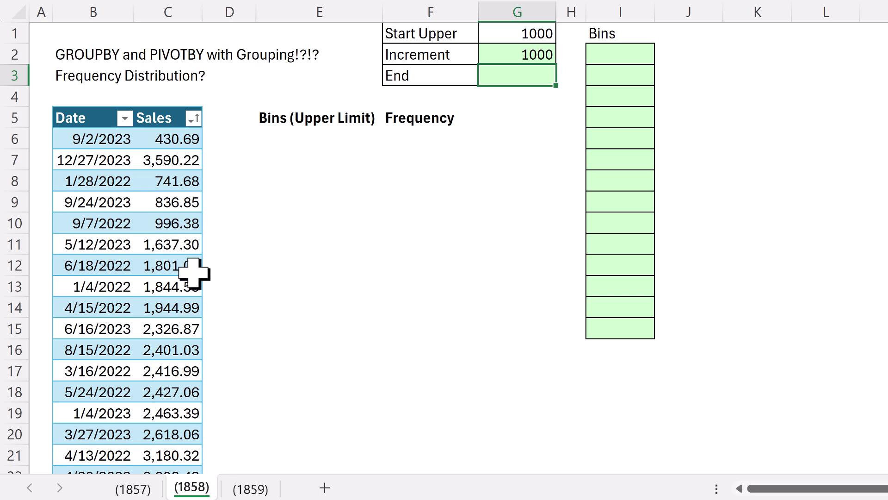
text(=max)
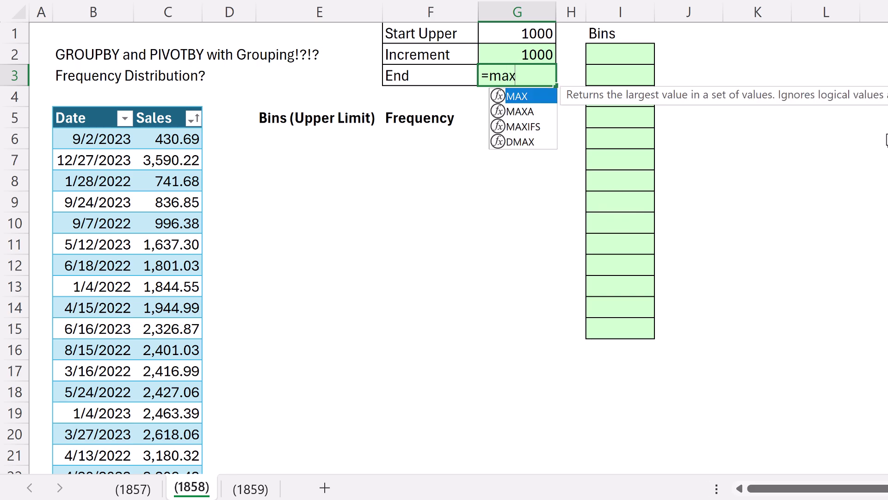
key(Tab)
click(171, 85)
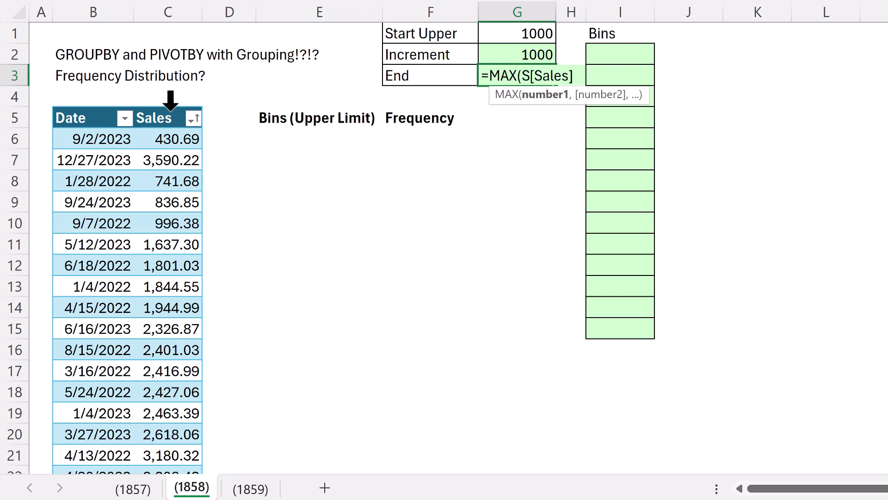
text())
key(ctrl+Return)
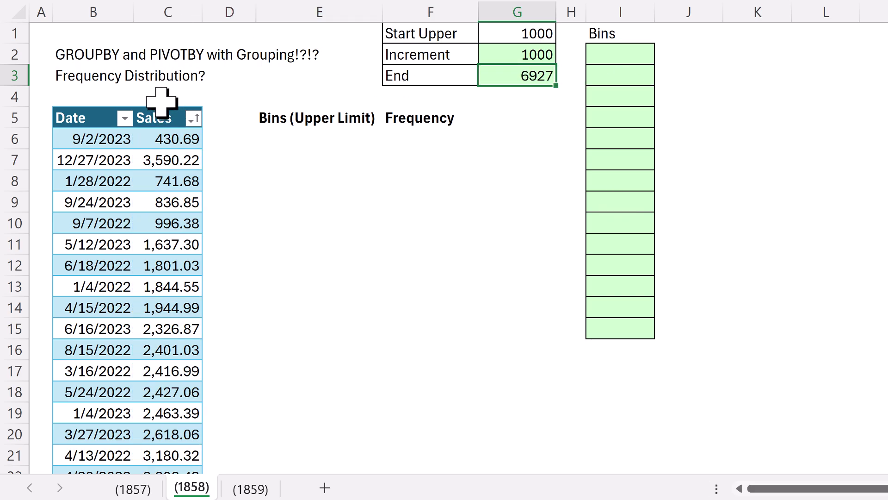
Wrap the End formula in CEILING.MATH with significance G2, rounding up to 7000.
key(F2)
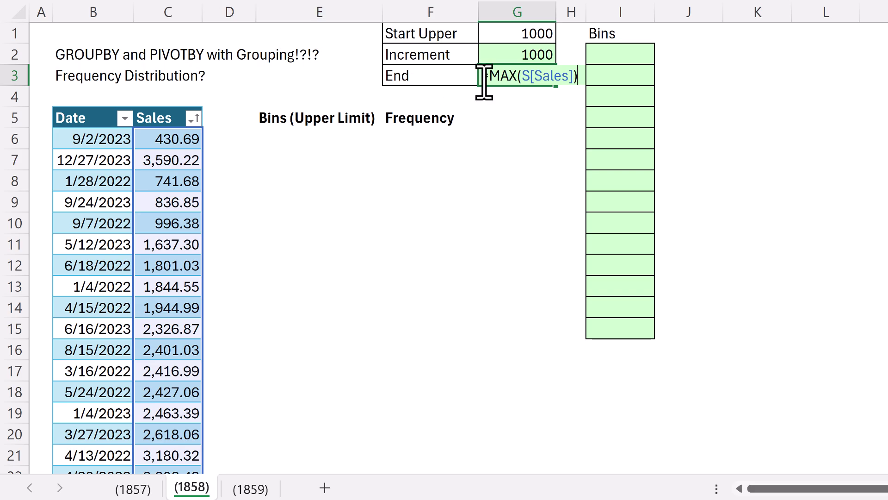
click(492, 76)
text(ce)
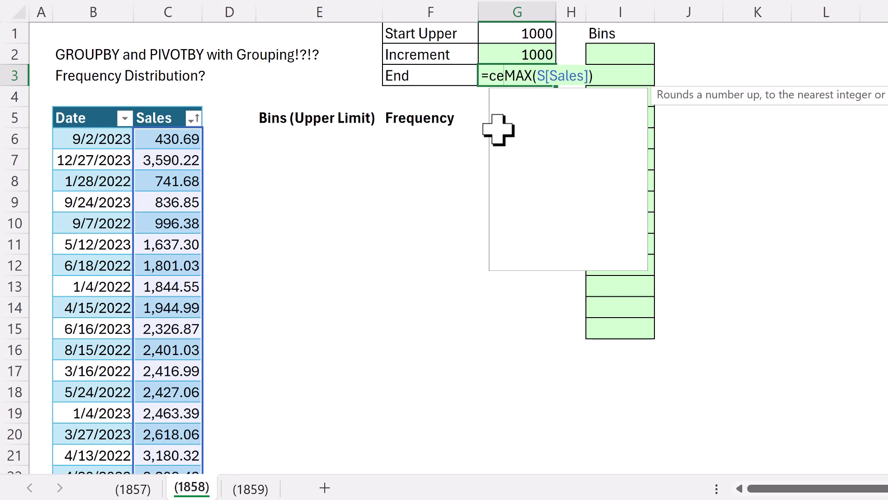
key(Tab)
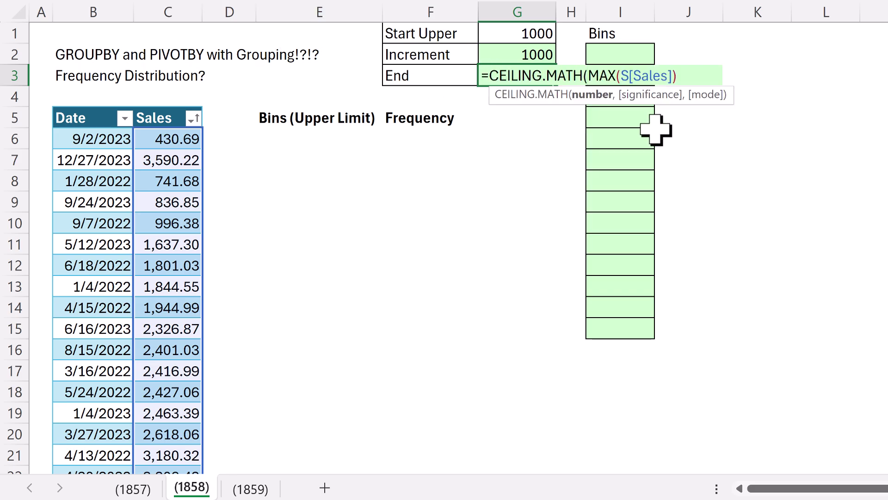
click(697, 75)
text(,)
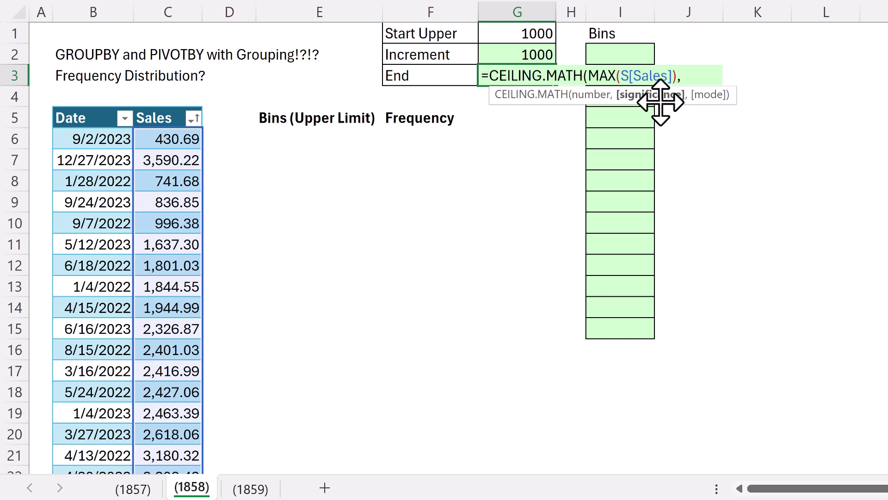
click(515, 51)
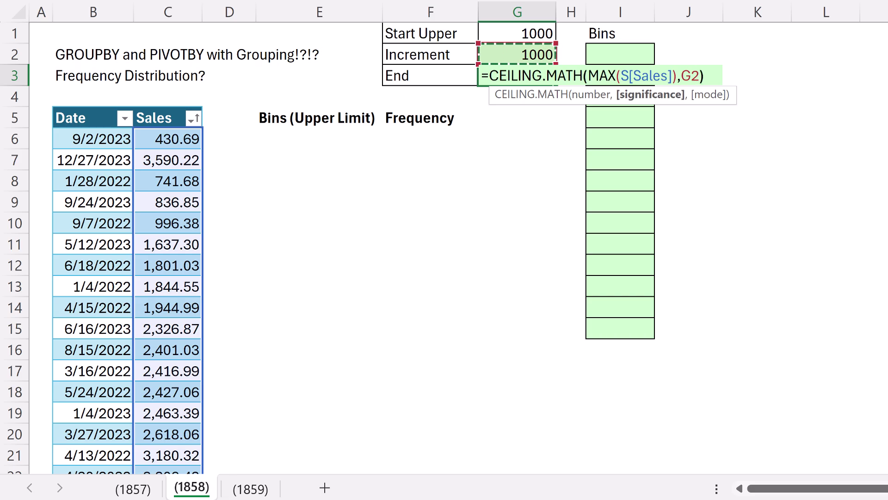
key(ctrl+Return)
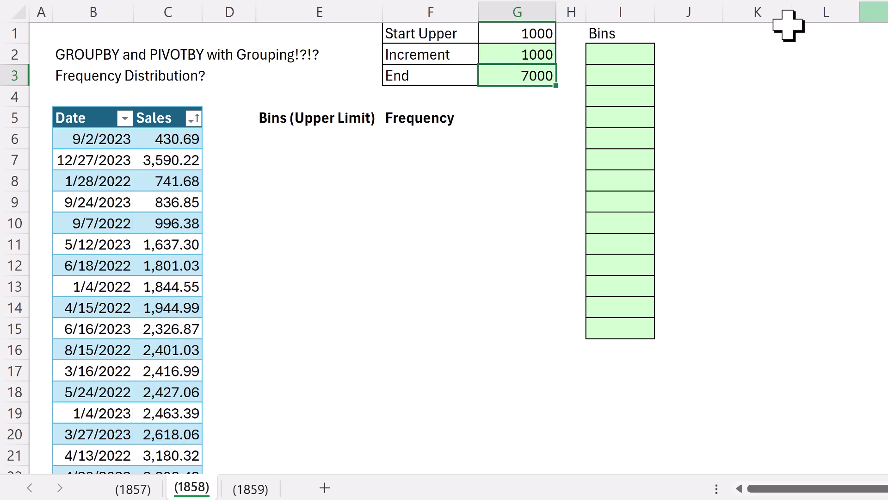
click(637, 57)
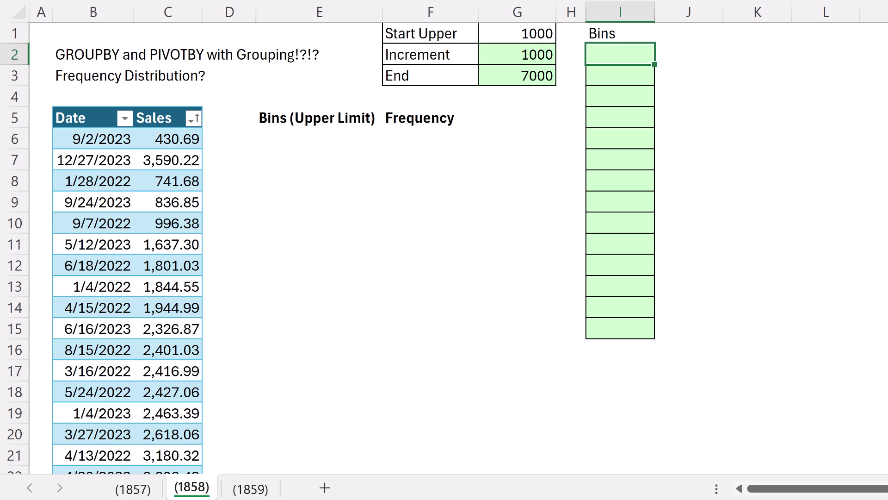
Enter =G3/G2 in I2 to get a bin count of 7.
text(=)
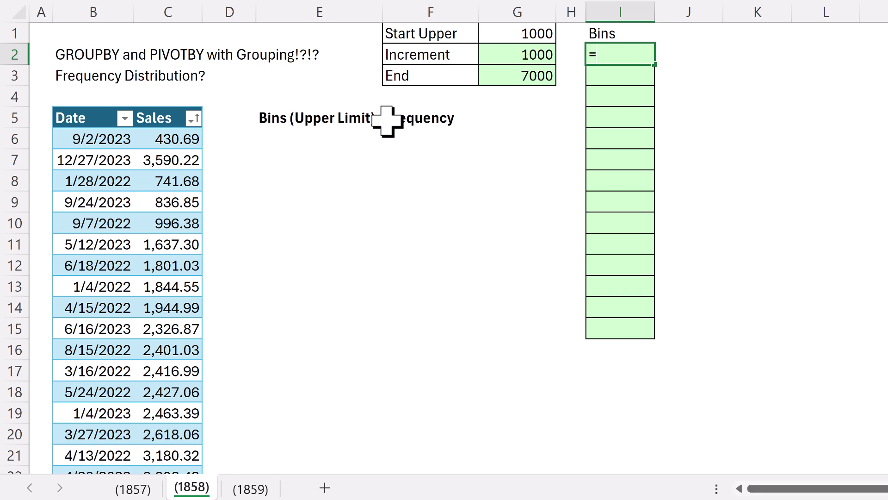
click(509, 76)
text(/)
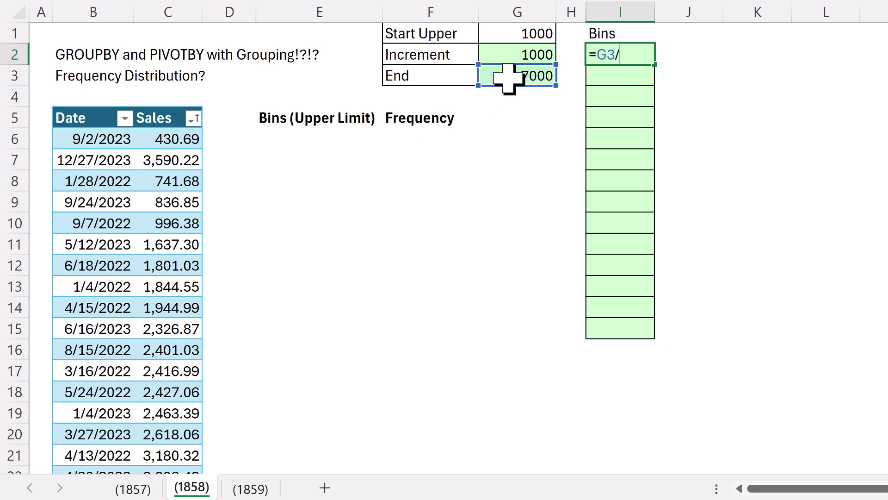
click(546, 55)
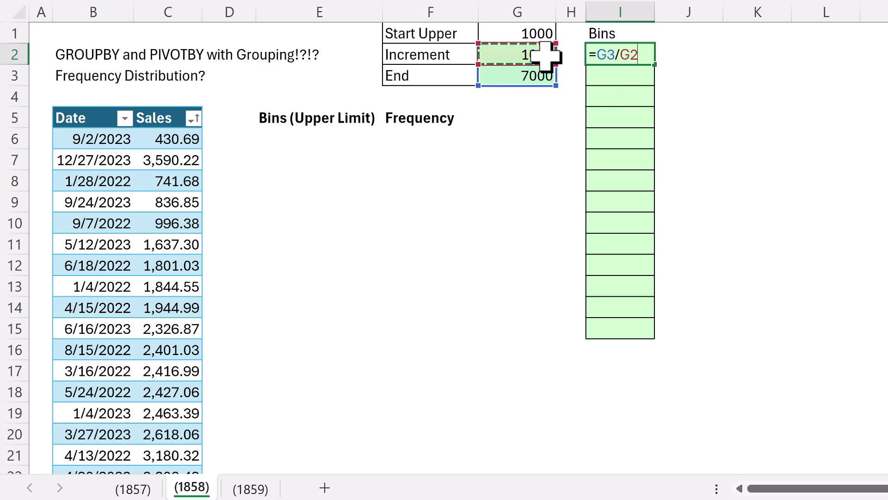
key(ctrl+Return)
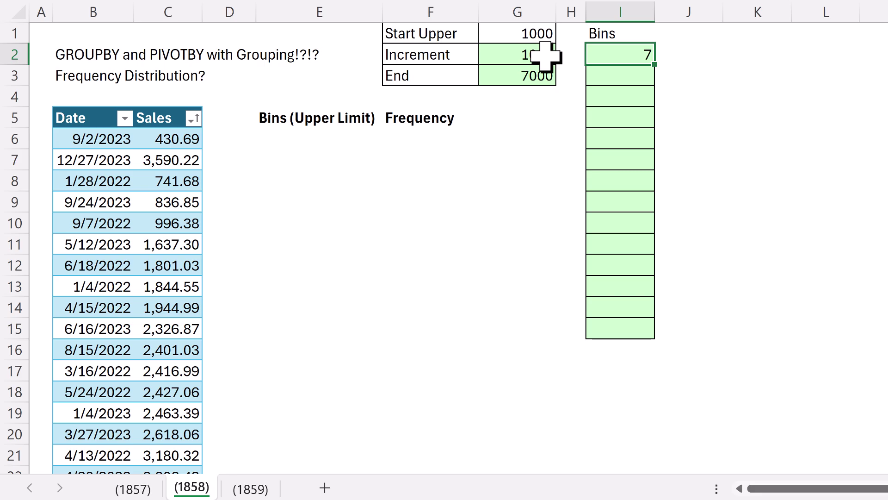
Turn I2 into =SEQUENCE(G3/G2,,G1,G2) so Bins spill 1000 to 7000.
key(F2)
key(Home)
key(Right)
text(SEQUENCE(G3/G2)
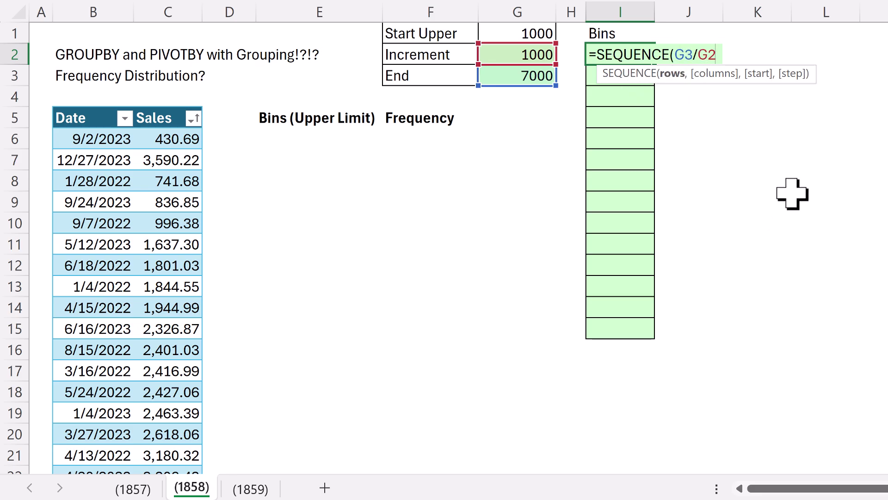
text(,,)
click(540, 35)
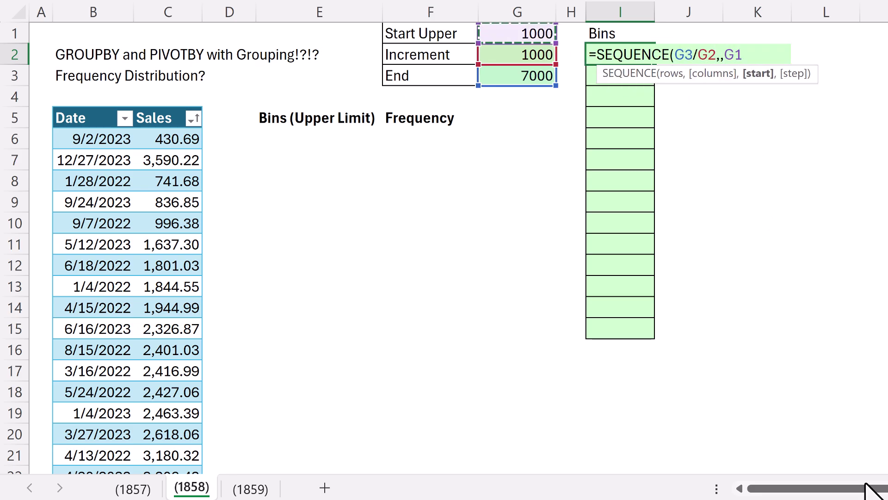
text(,)
click(550, 54)
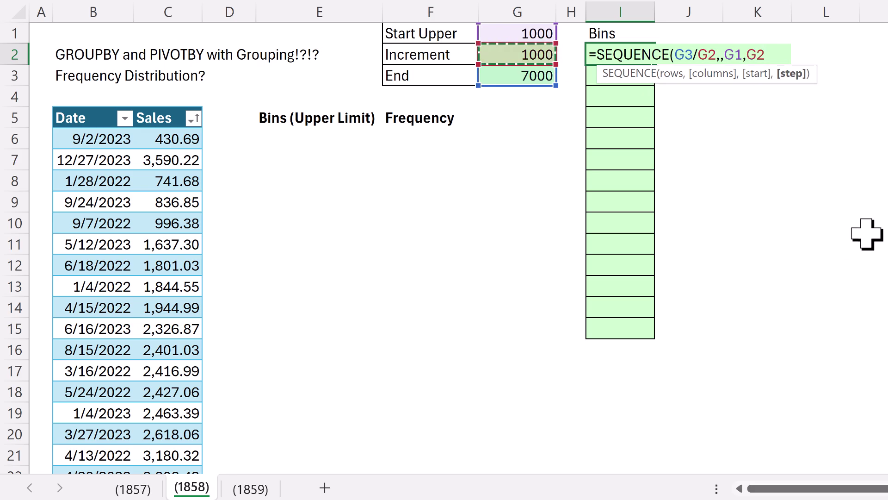
key(Return)
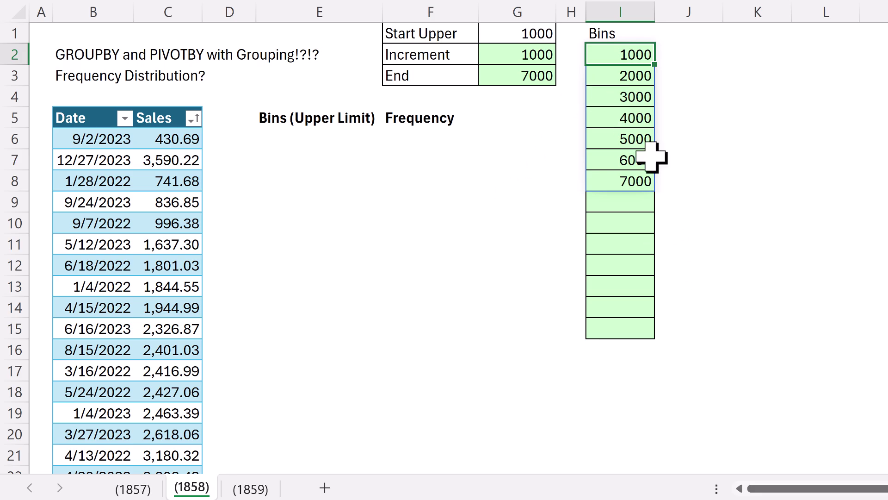
Enter =LET(c,CEILING.MATH(S[Sales],G2),c) in E6 to preview the rounded bins.
double_click(319, 138)
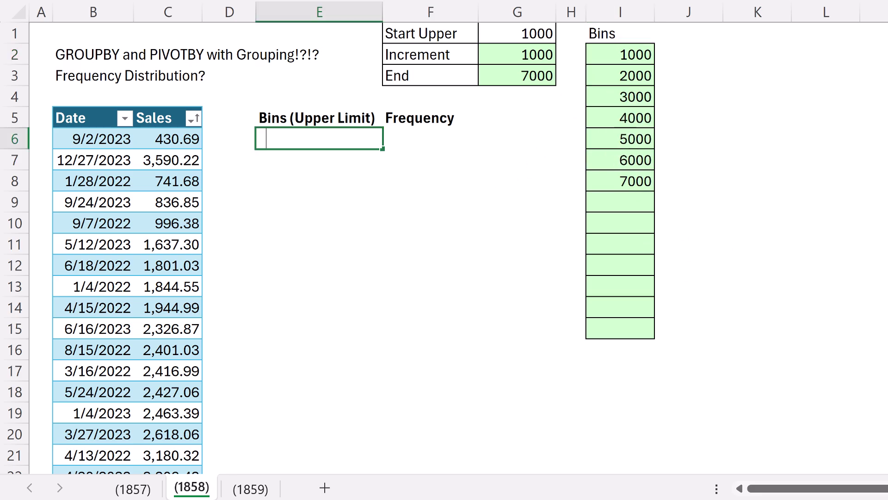
text(=let)
key(Tab)
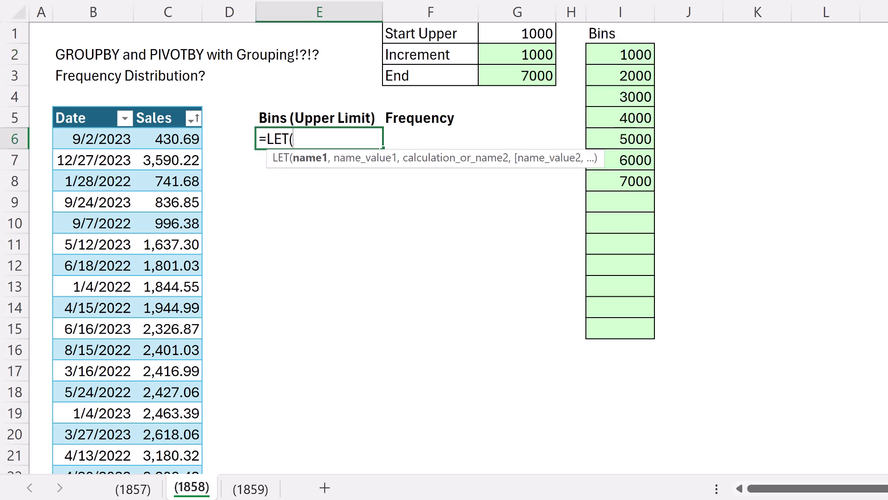
text(c,)
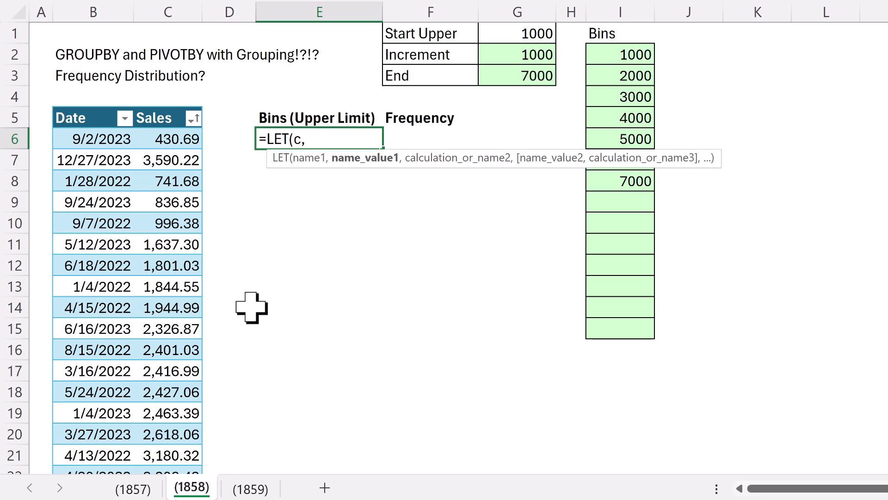
text(ce)
key(Tab)
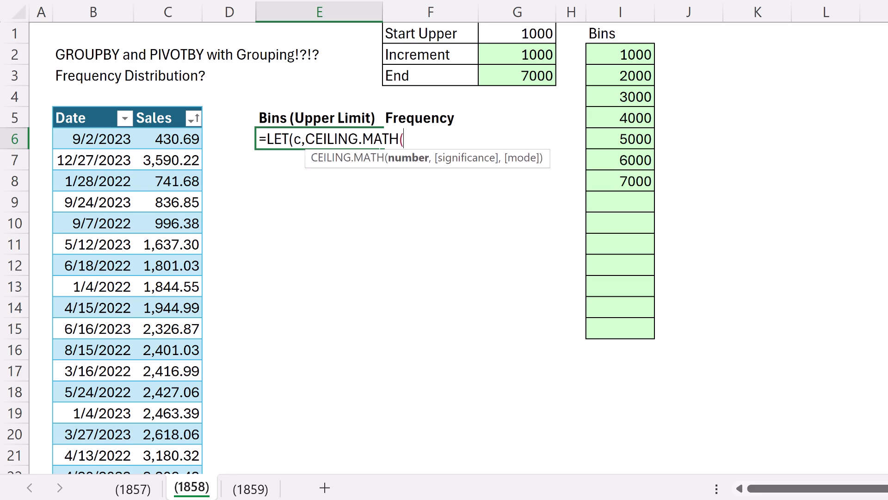
click(173, 108)
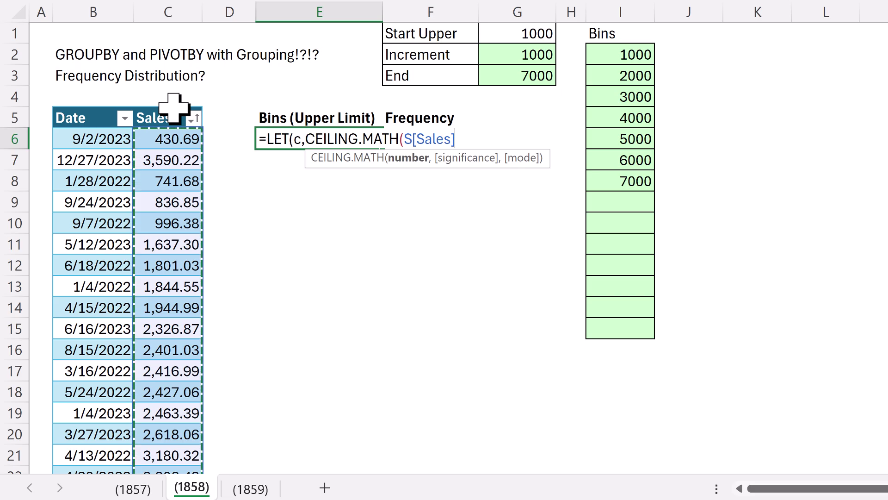
text(,)
click(528, 59)
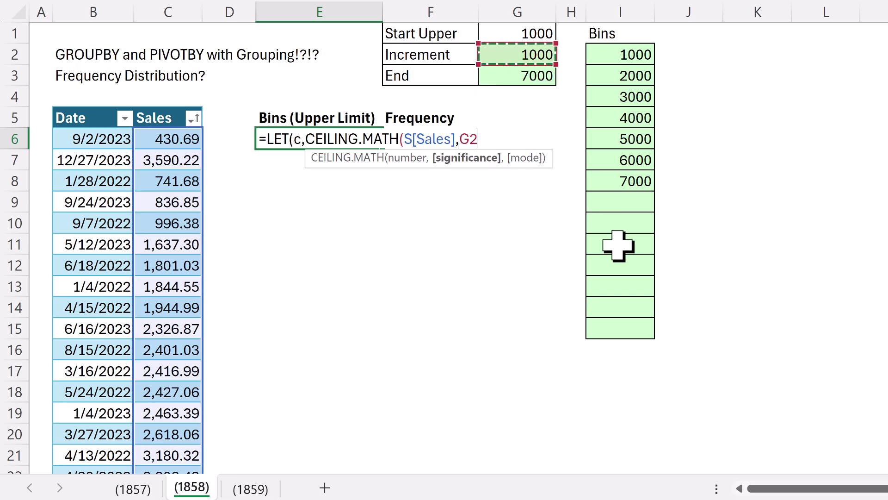
text(),)
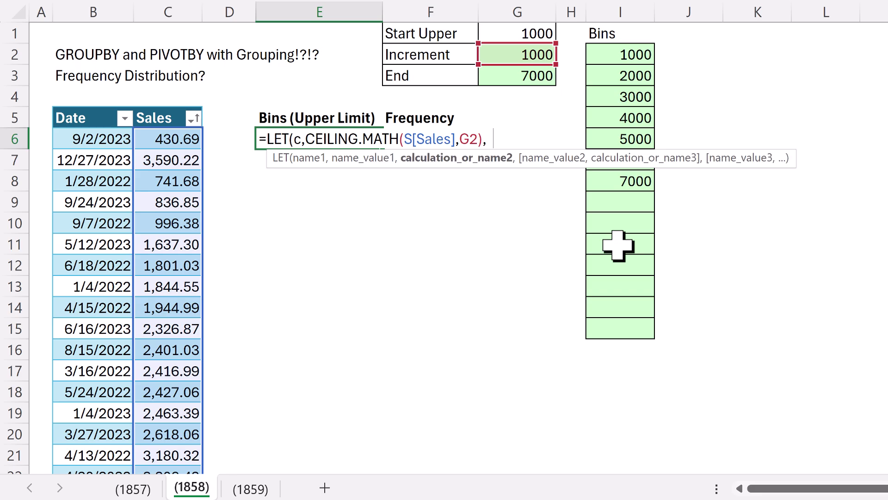
text(c))
key(ctrl+Return)
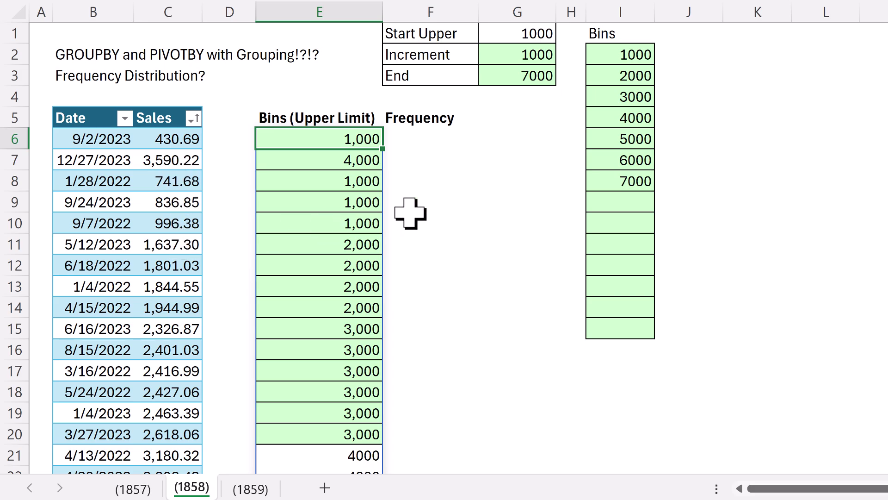
Replace the final c with GROUPBY(c,c,counta,0) for bin frequencies totalling 47.
key(F2)
key(Left)
key(Left)
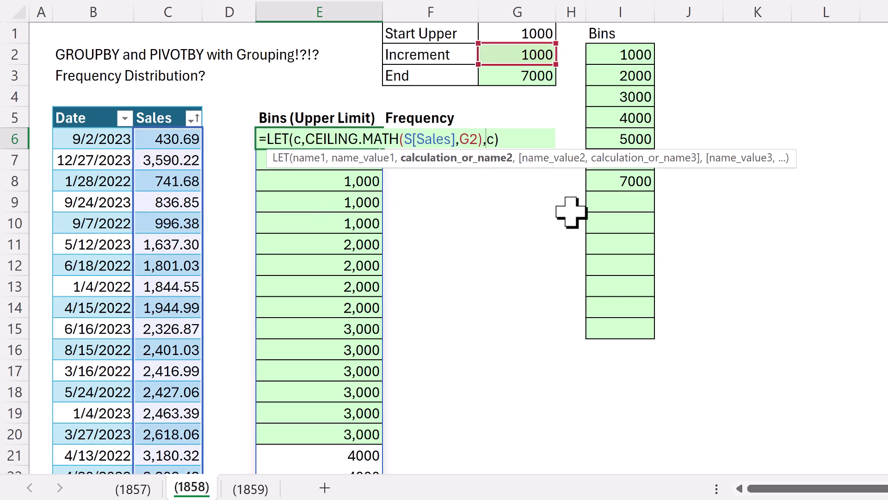
text(GROUPBY()
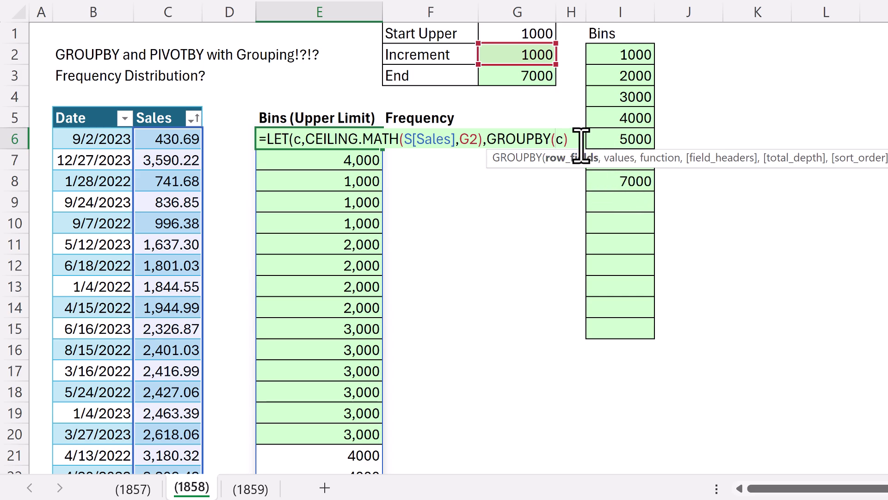
key(Right)
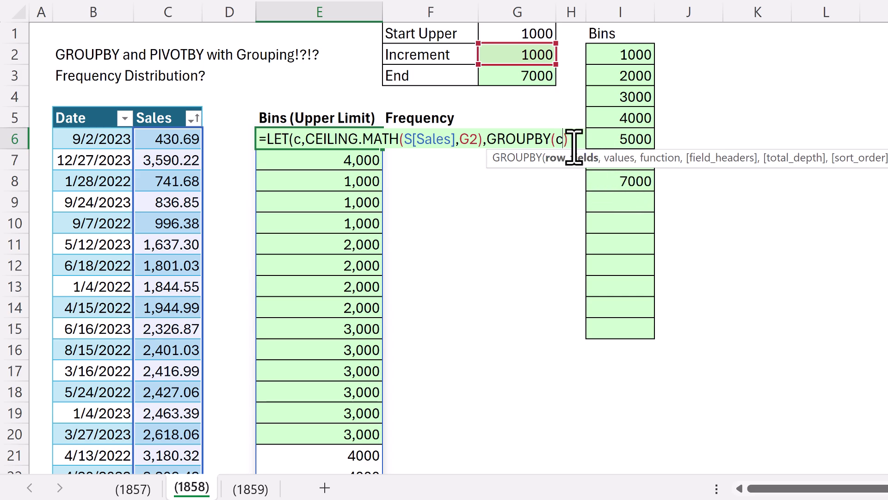
text(,)
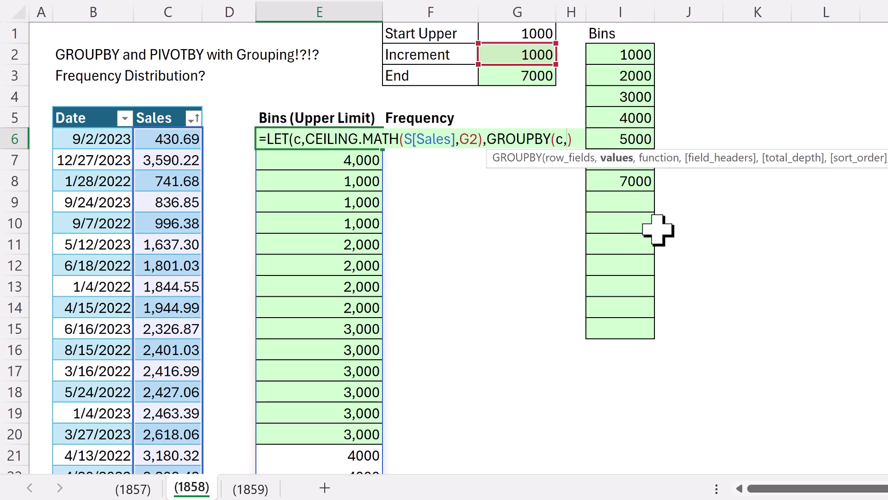
text(c,)
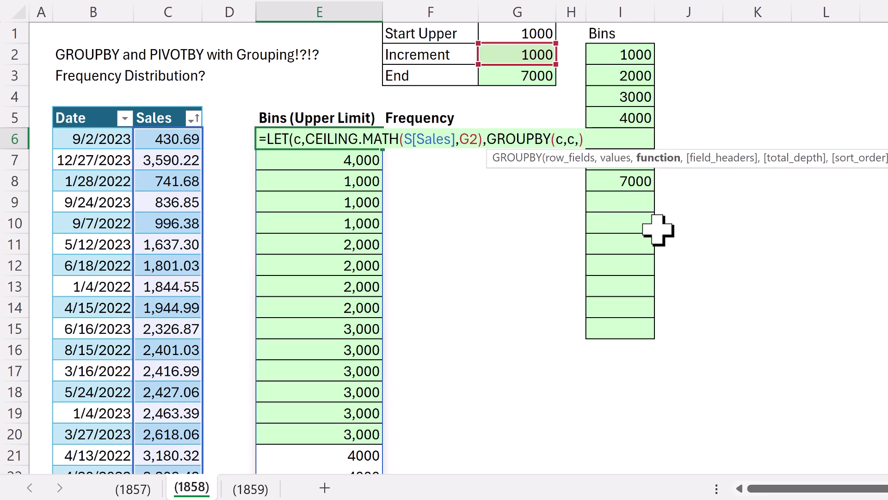
text(counta,)
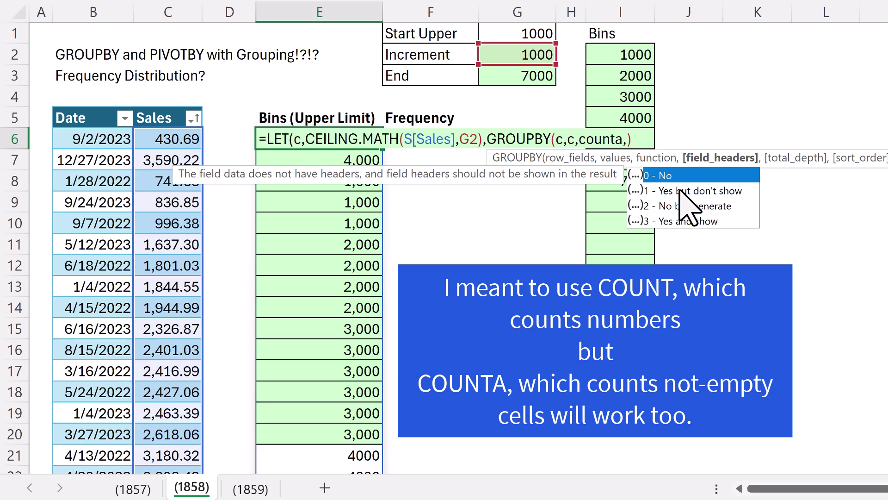
text(0)))
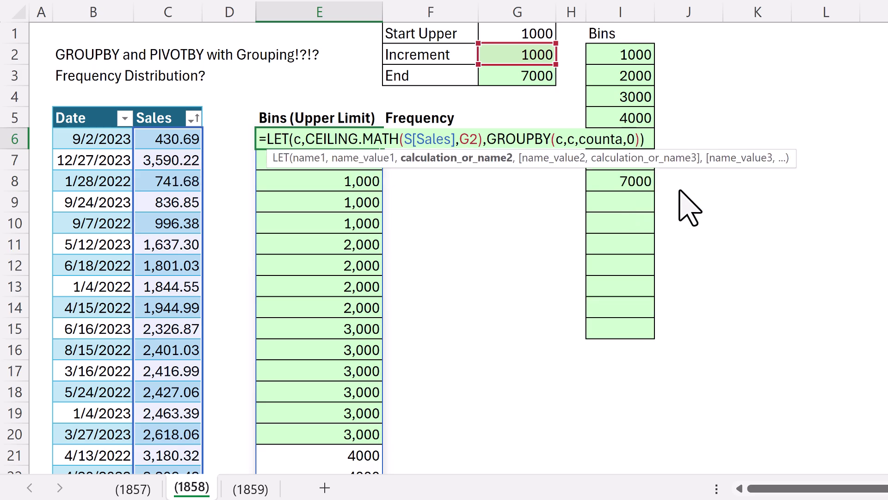
key(ctrl+Return)
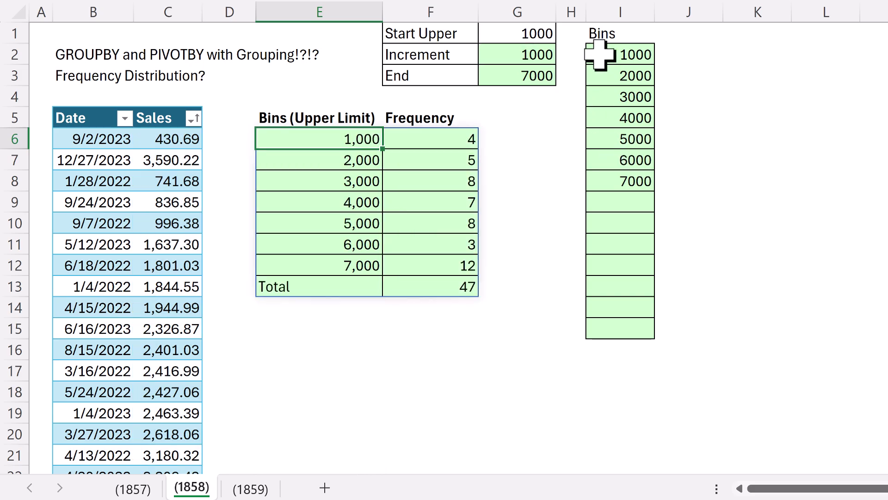
Select Start Upper in G1, then open E6's formula for inspection.
click(537, 34)
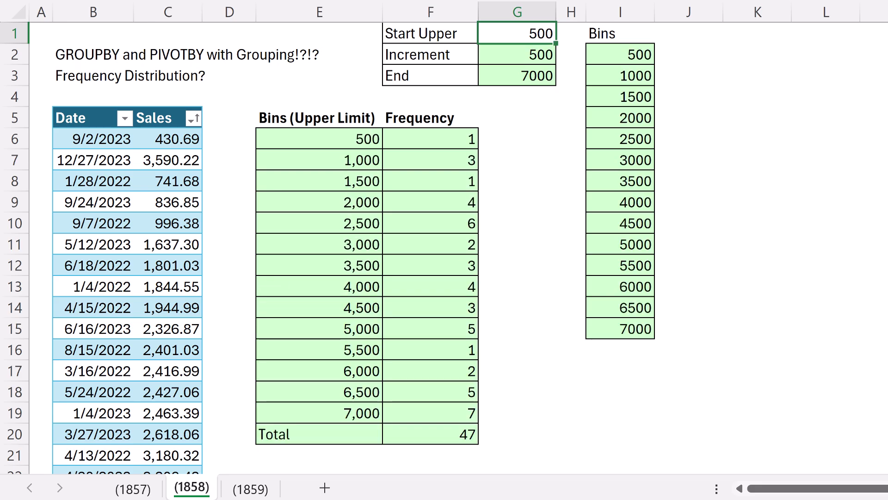
double_click(298, 139)
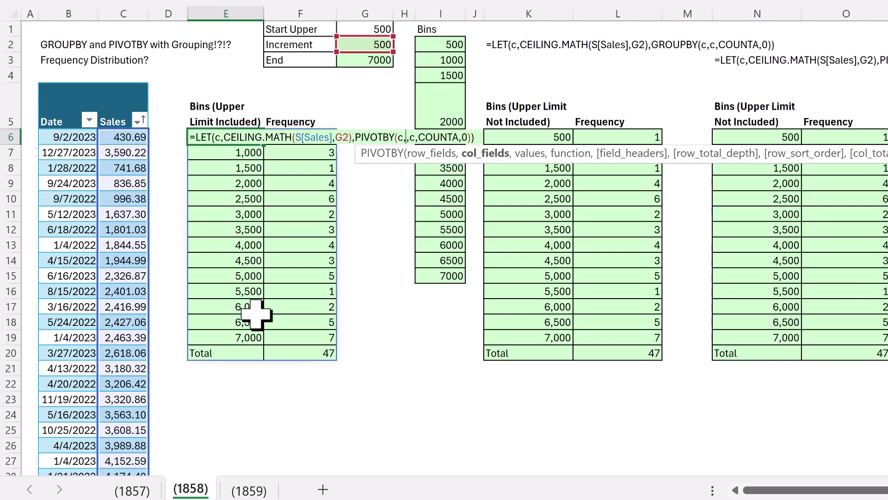
key(Escape)
click(254, 246)
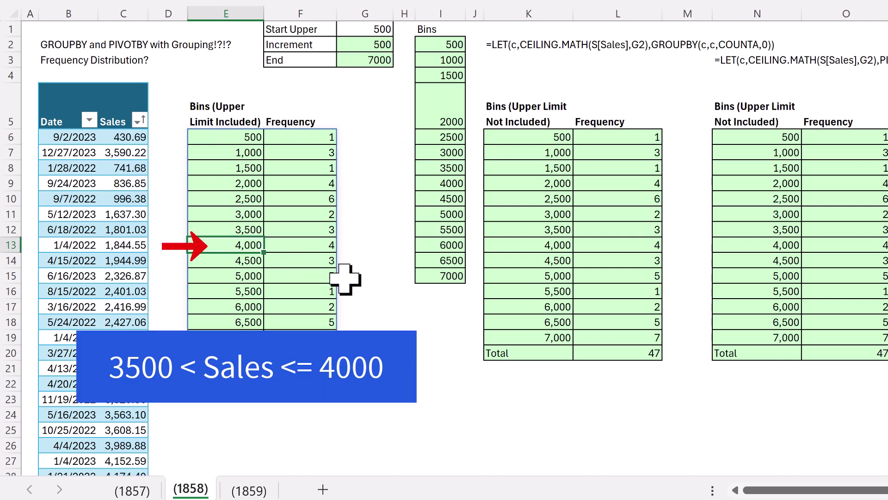